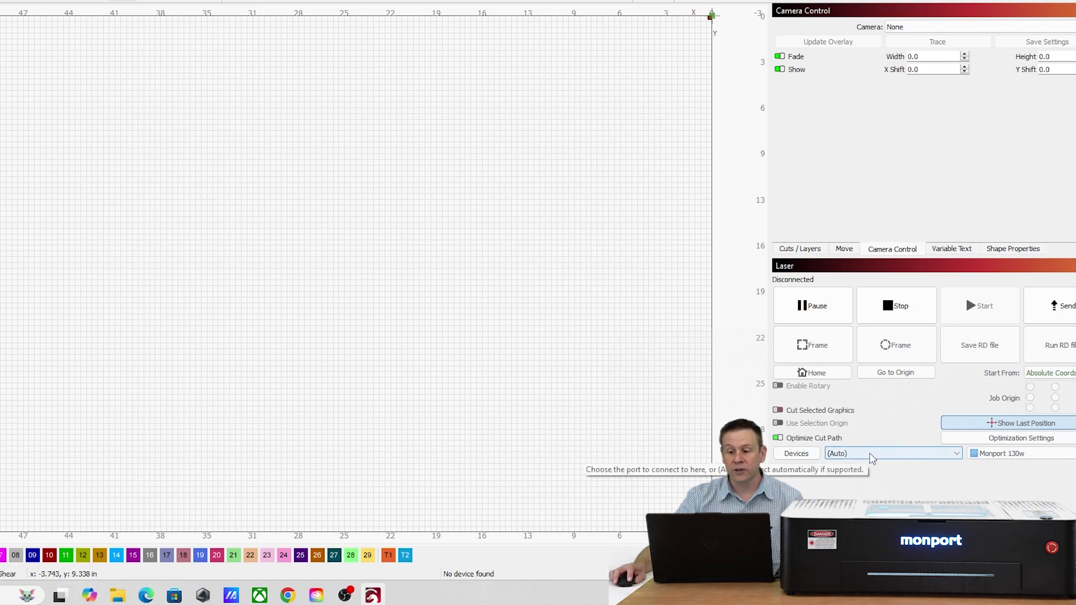
Keep the connection port on (Auto), then start the laser search from the Devices list
click(872, 456)
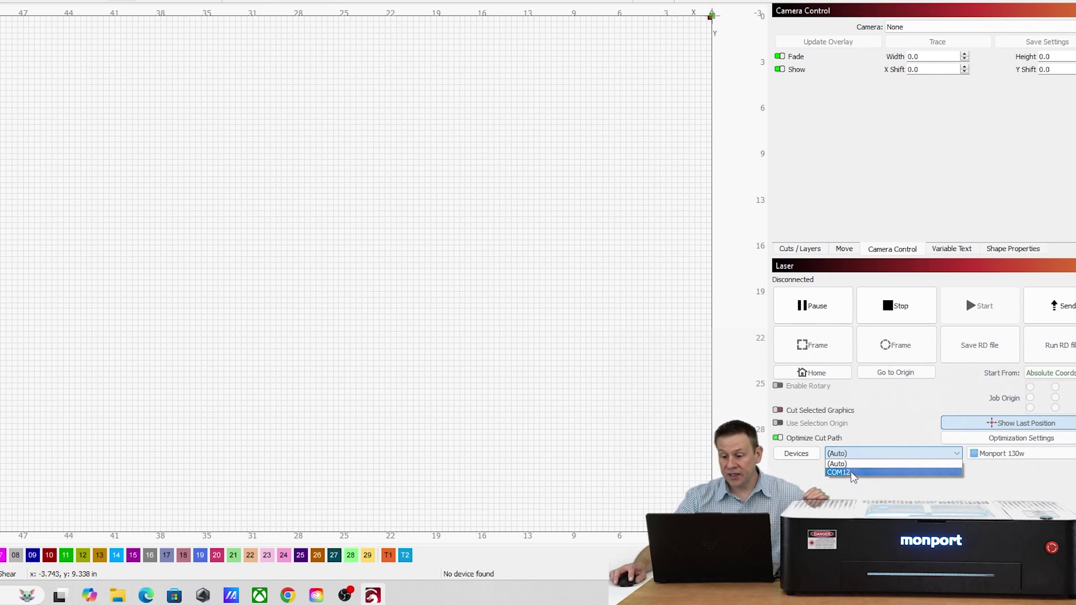
click(858, 467)
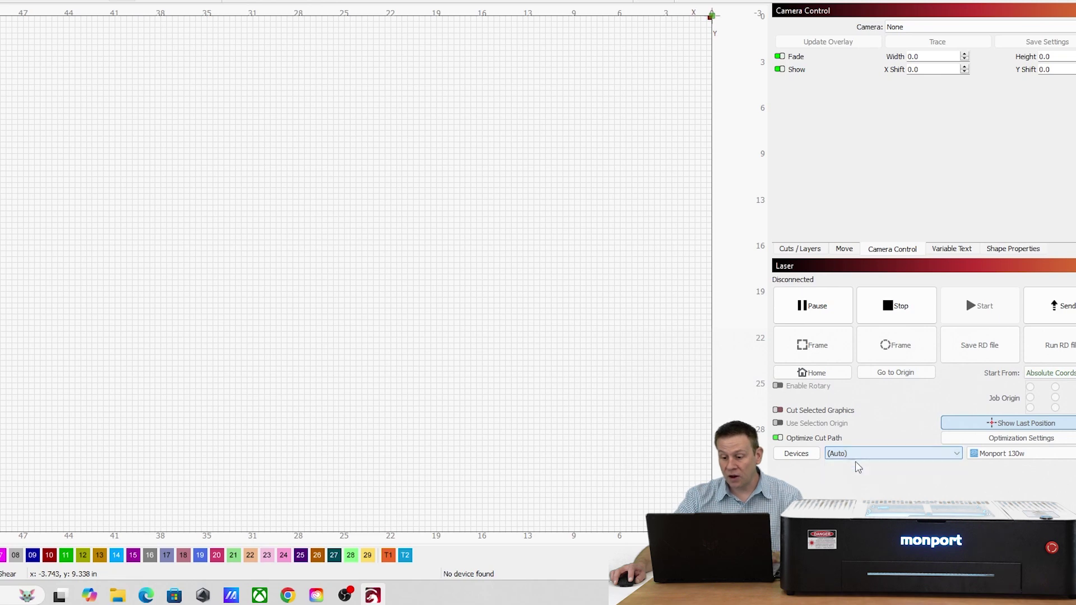
click(797, 454)
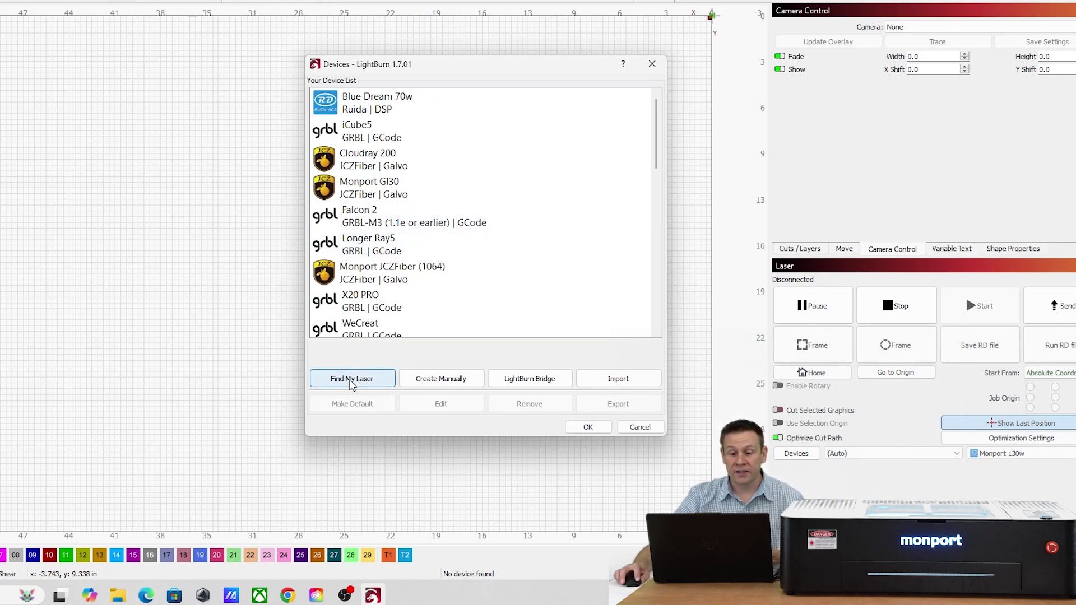
click(352, 381)
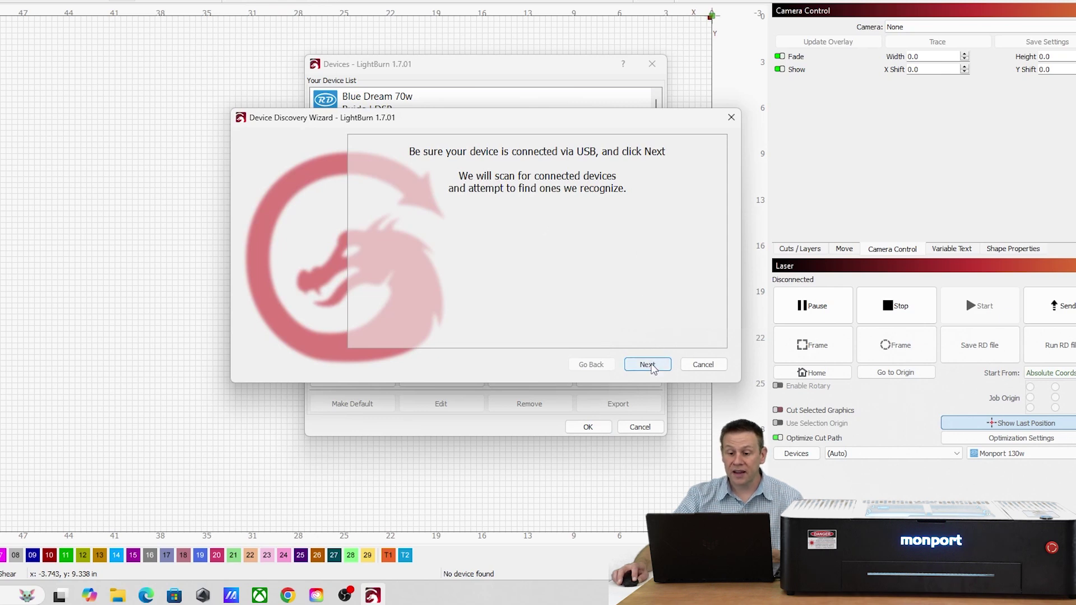
Scan USB for lasers and add the Ruida KT332N found on COM12 as a new device
click(650, 366)
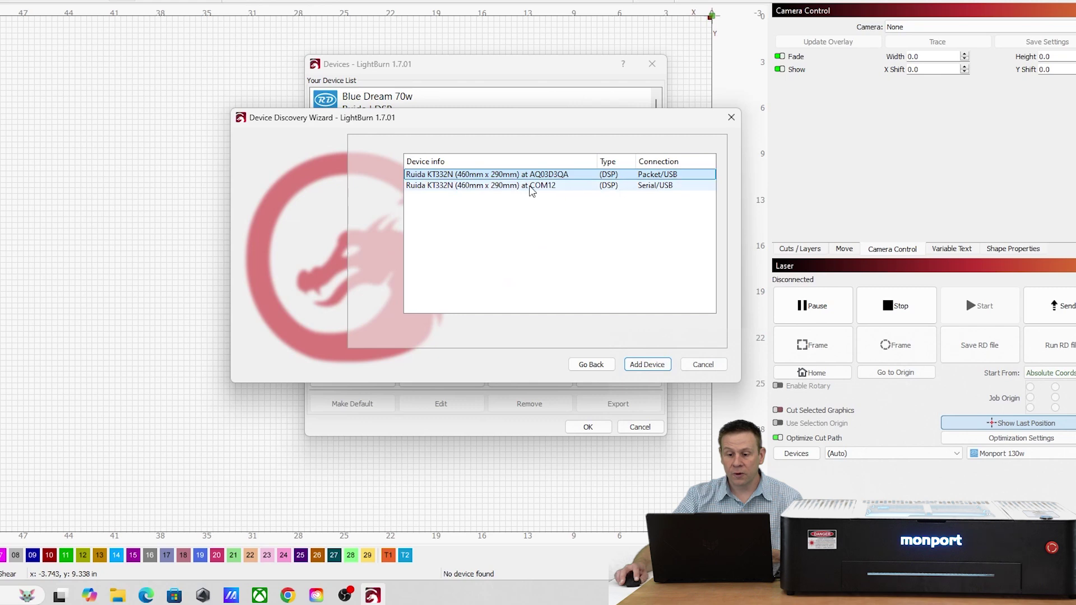
click(531, 187)
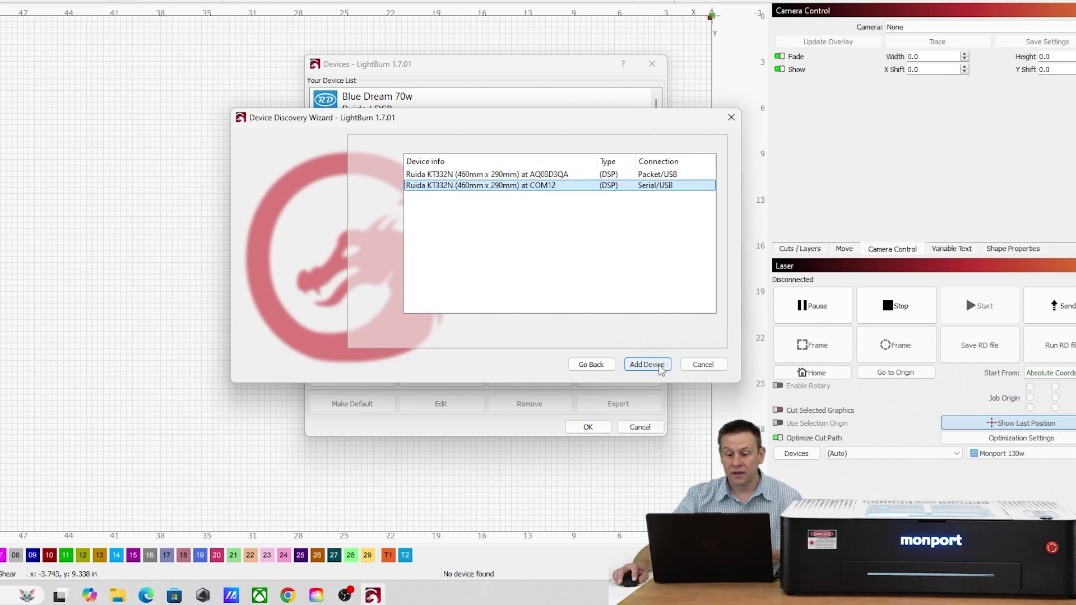
click(660, 365)
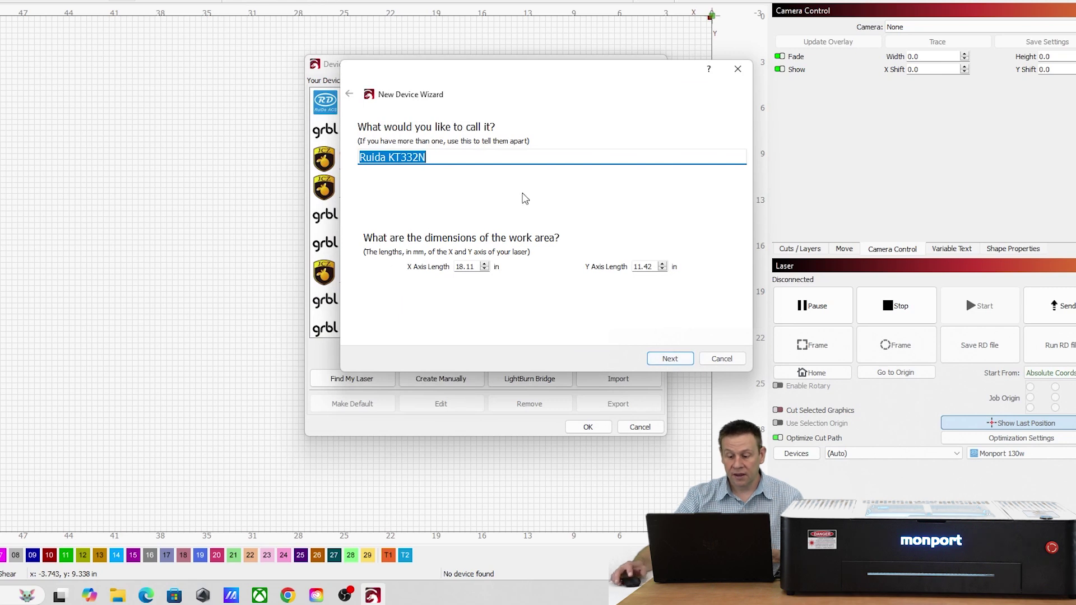
Create the Ruida device 'Onyx-R b' with an 18.11 × 11.42 in area and rear-right origin
text(Onyx-R b)
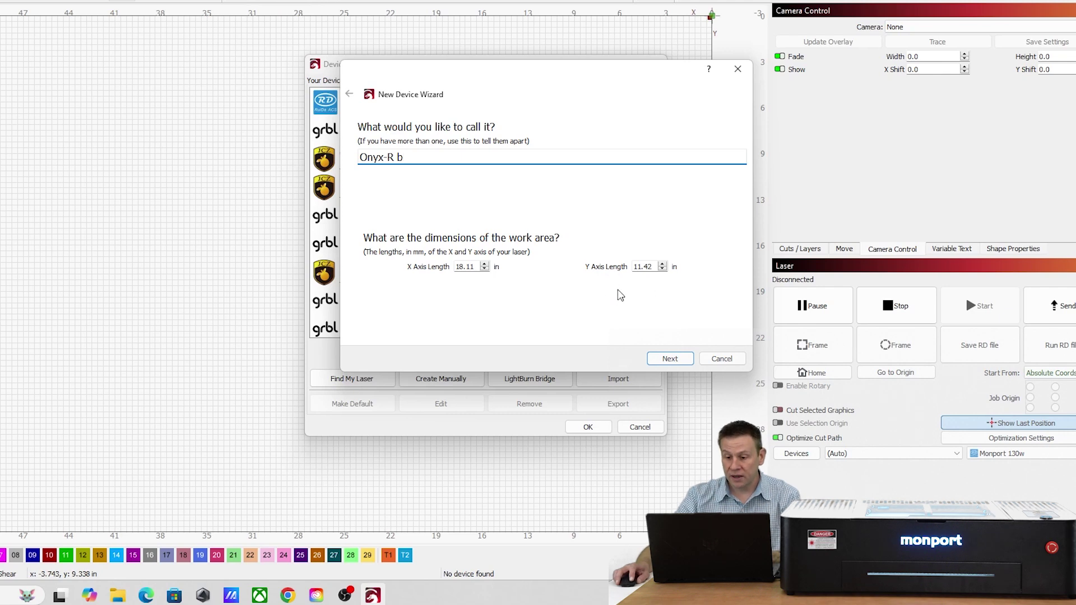
click(679, 362)
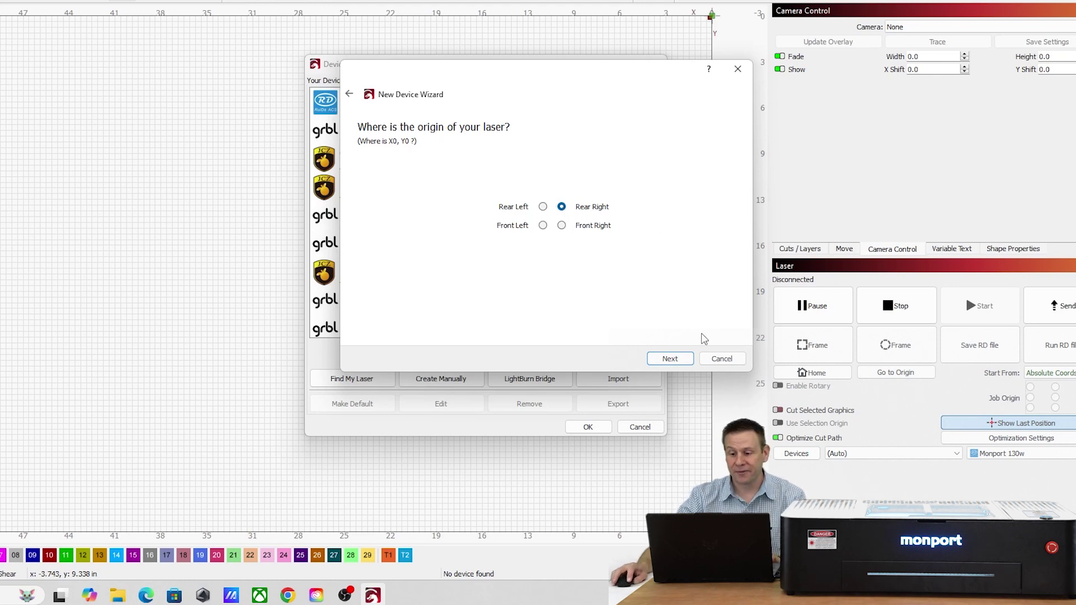
click(676, 359)
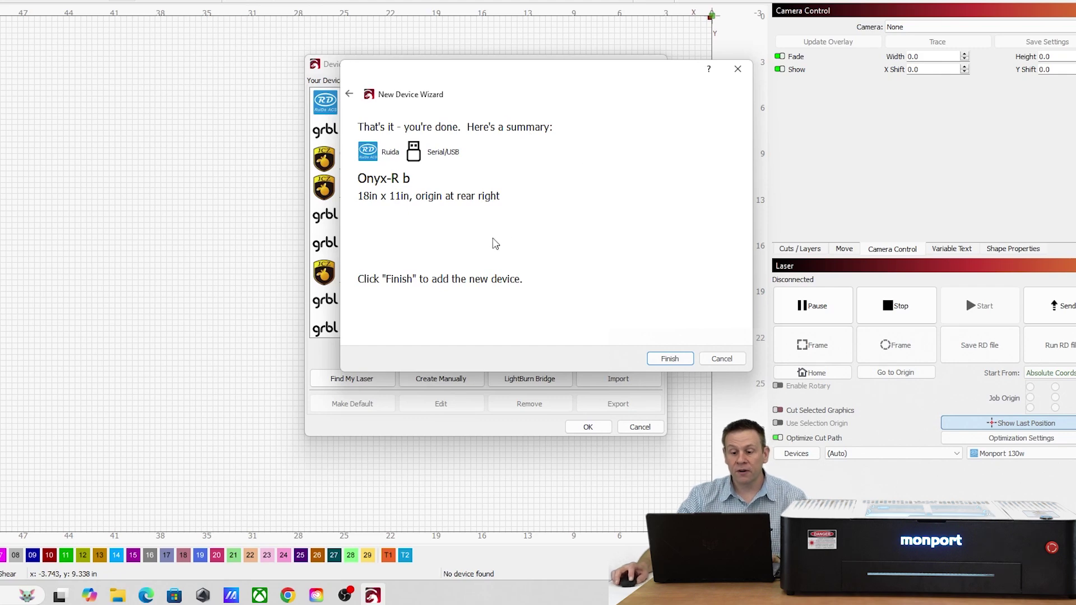
click(674, 359)
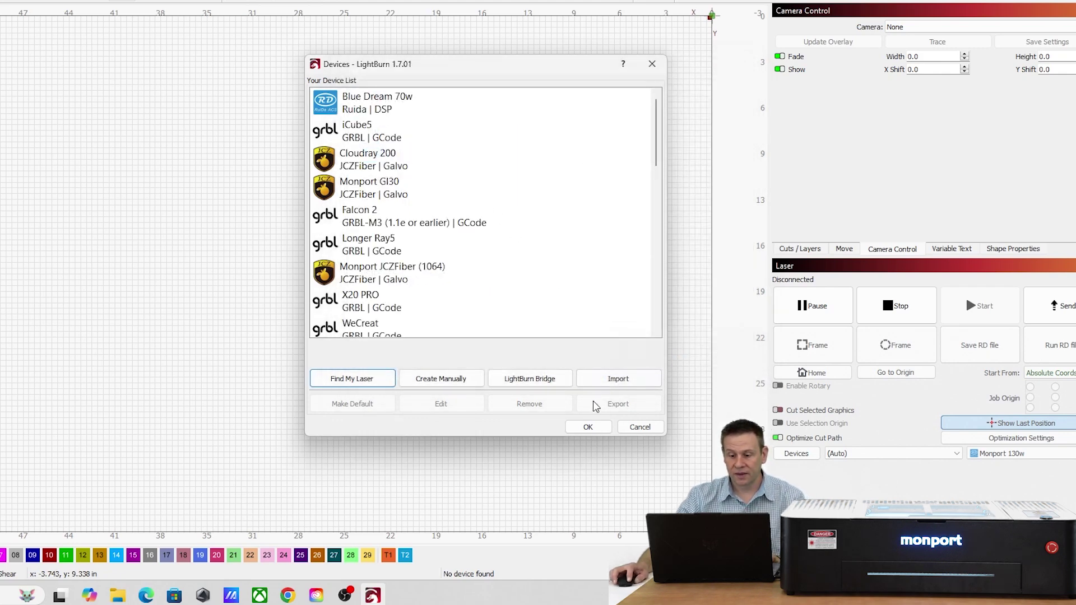
Use the Onyx-R b and jog the head down two inches and left one to X 1, Y 2
click(589, 427)
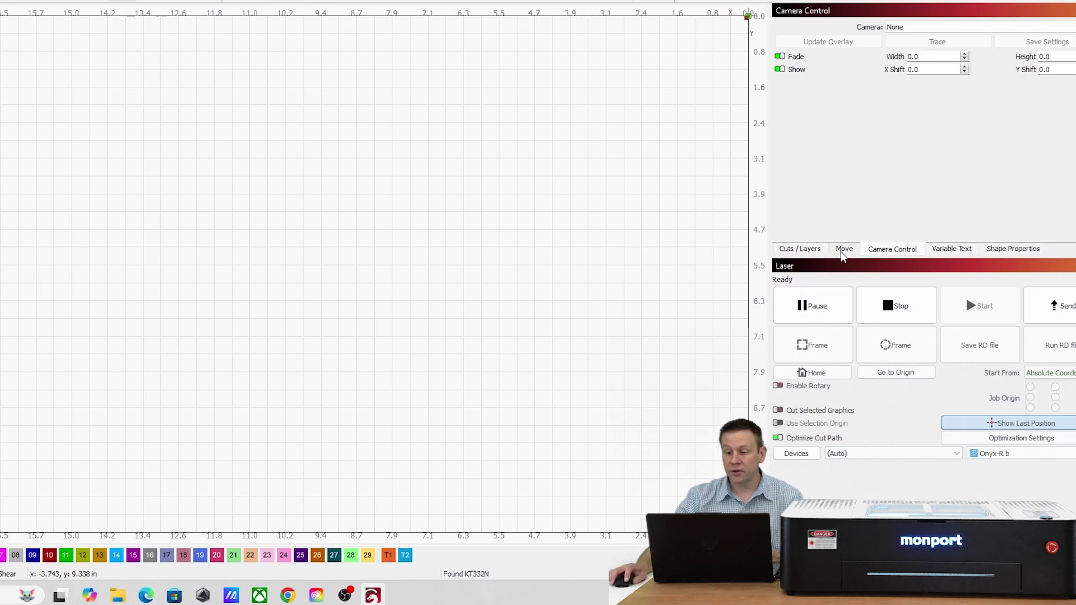
click(843, 248)
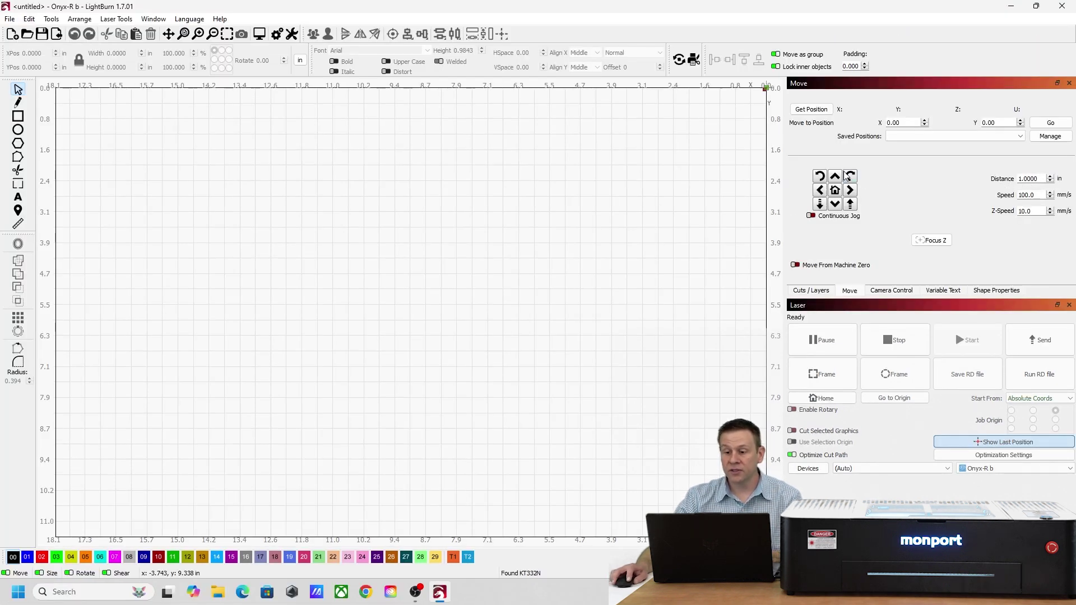
click(834, 204)
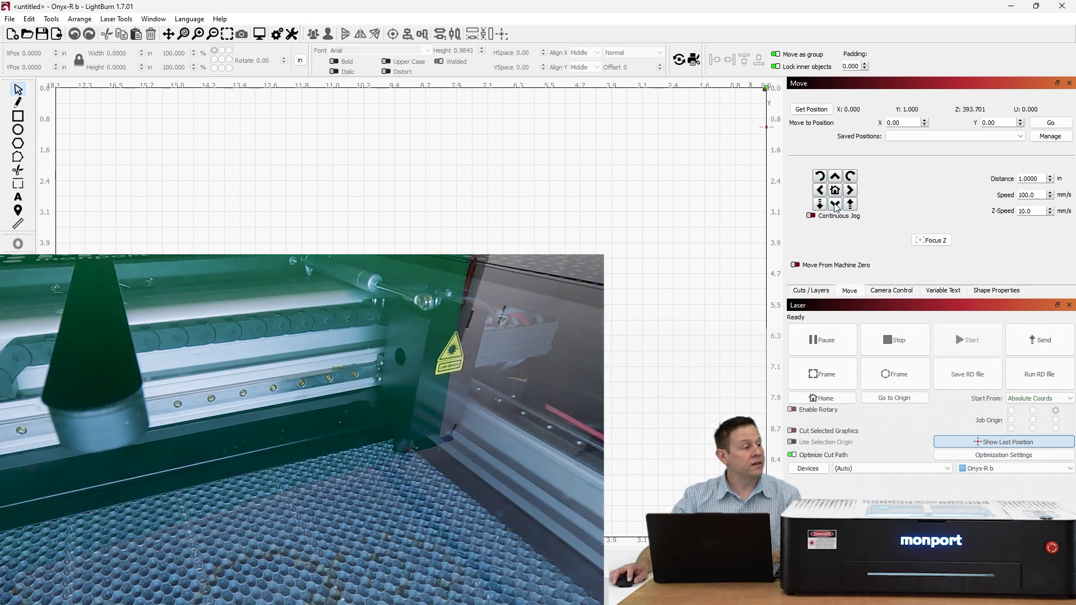
click(835, 205)
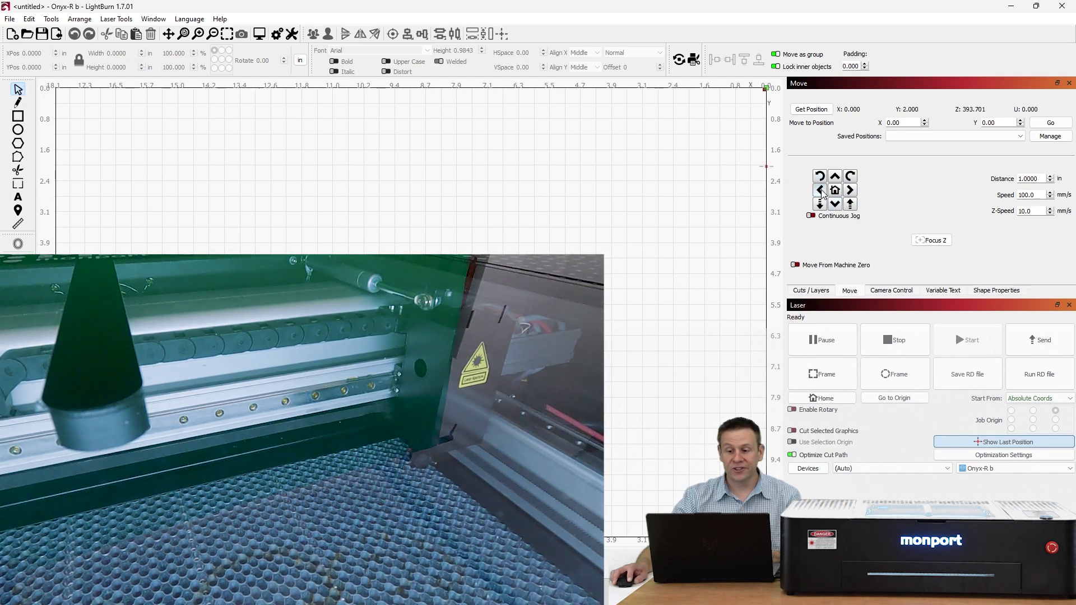
click(821, 190)
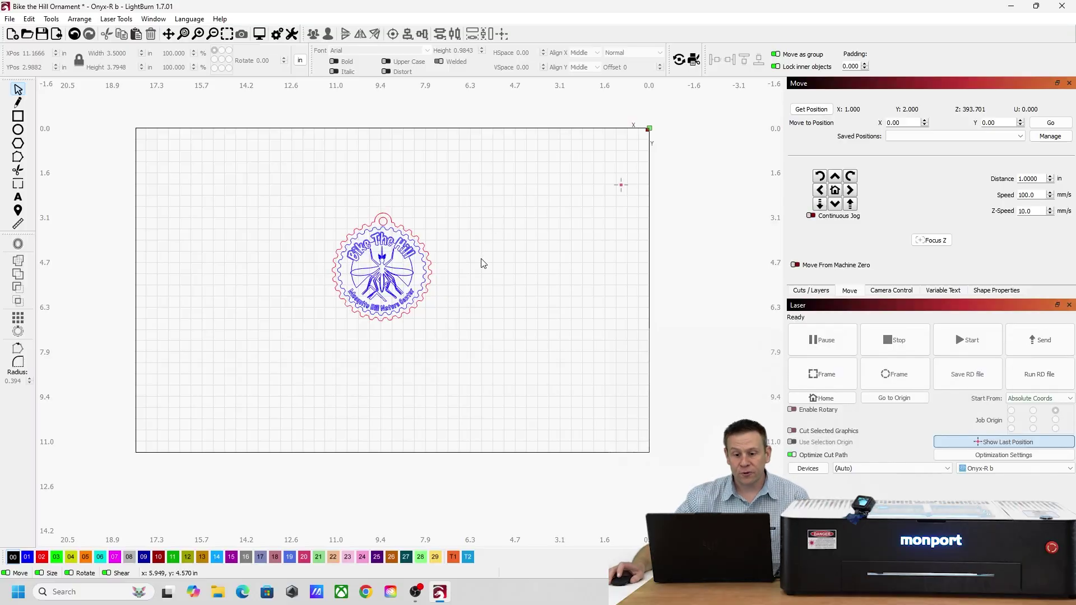
Zoom in, select an ornament piece and show its layers: Fill 225/35 and Line 15/45
scroll(388, 265, up, 1)
scroll(388, 265, up, 4)
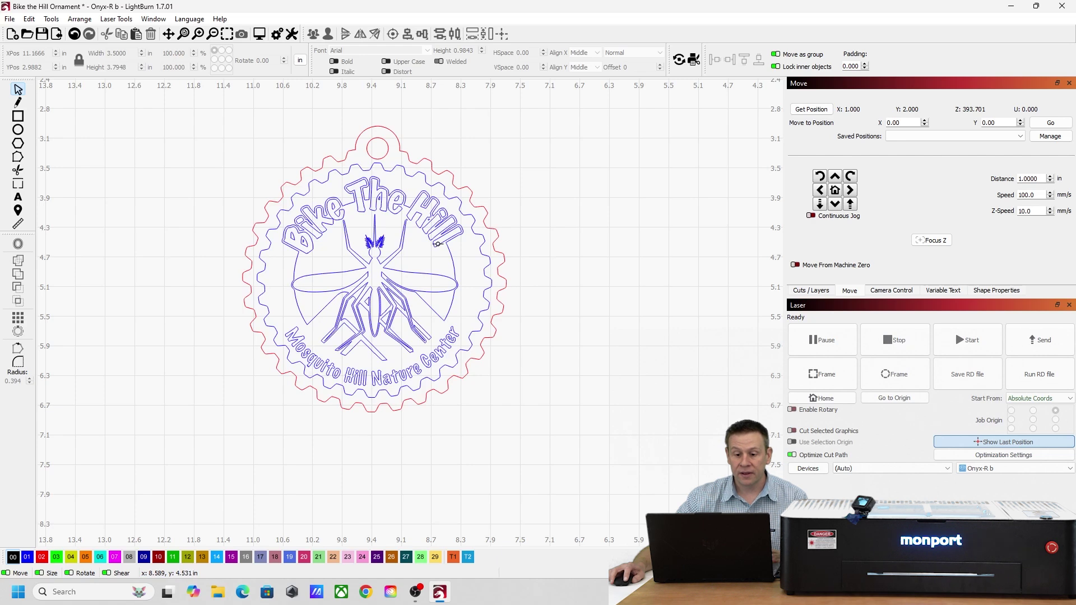
click(437, 244)
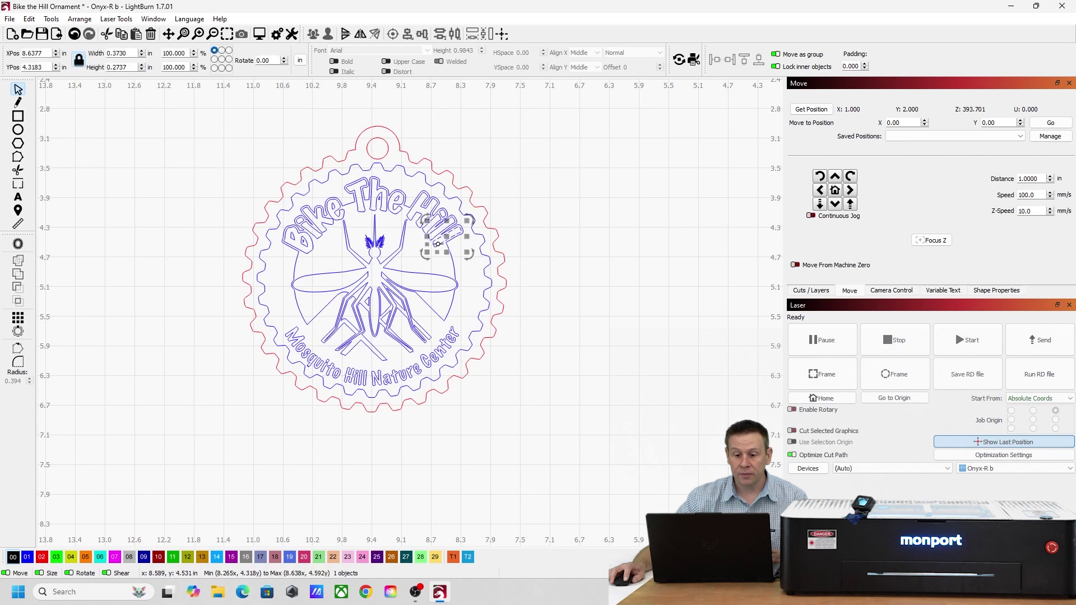
click(810, 291)
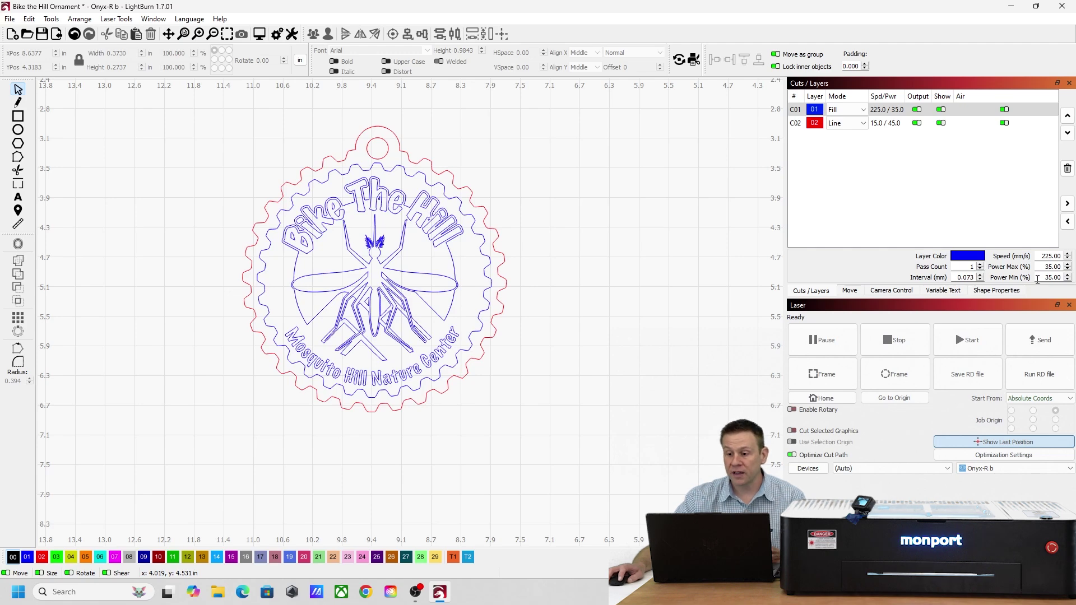
double_click(880, 127)
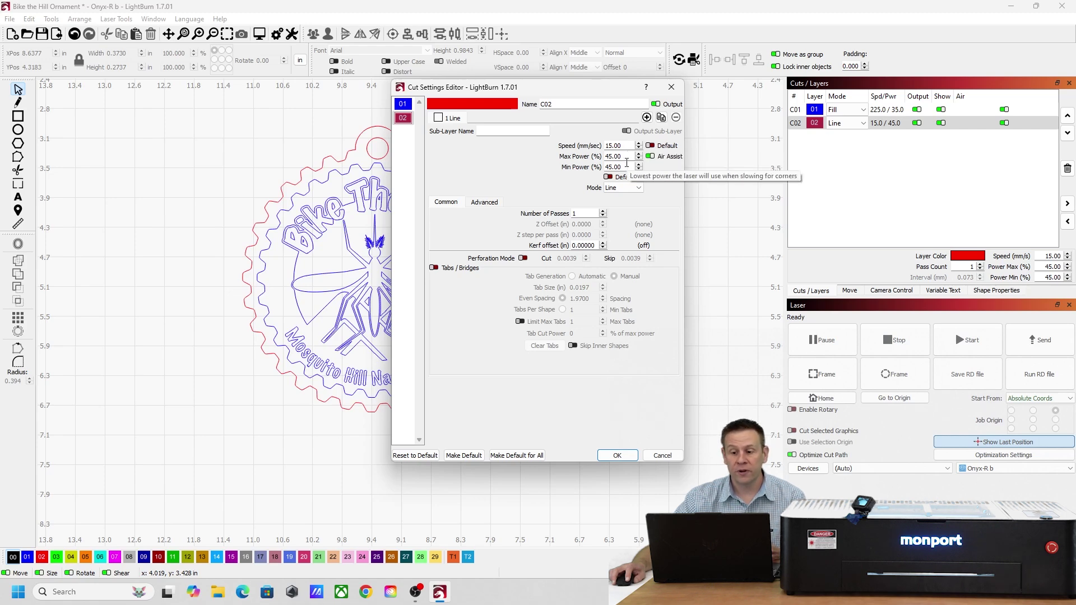
click(671, 87)
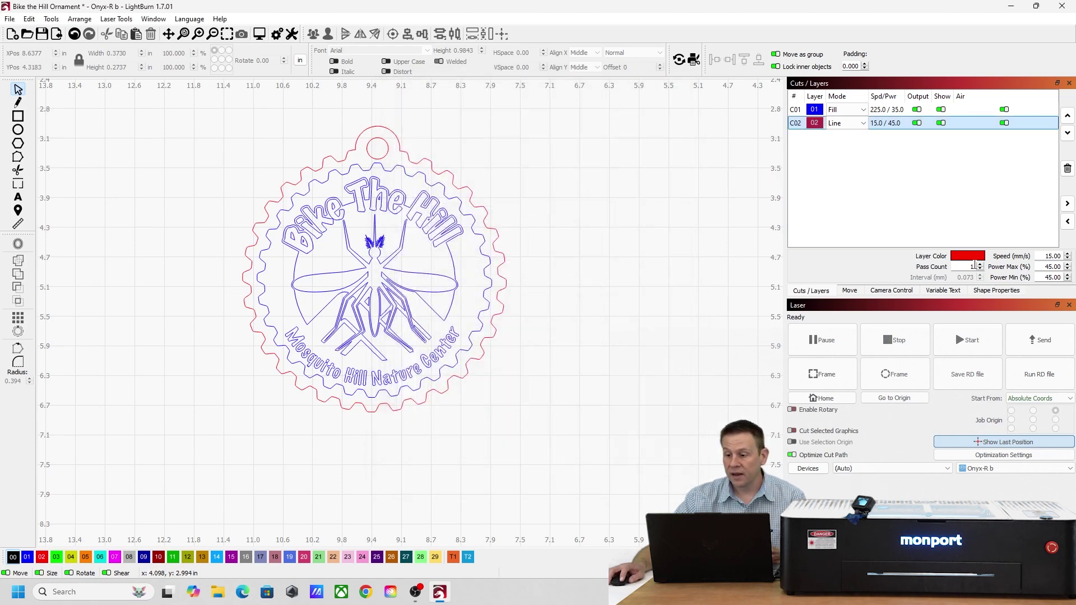
click(919, 110)
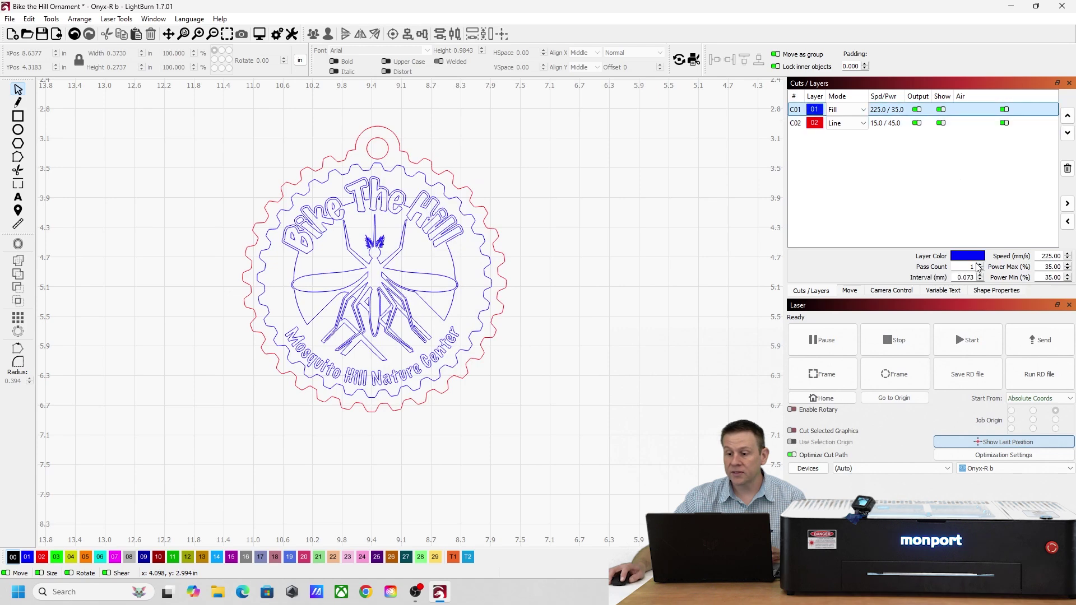
double_click(893, 111)
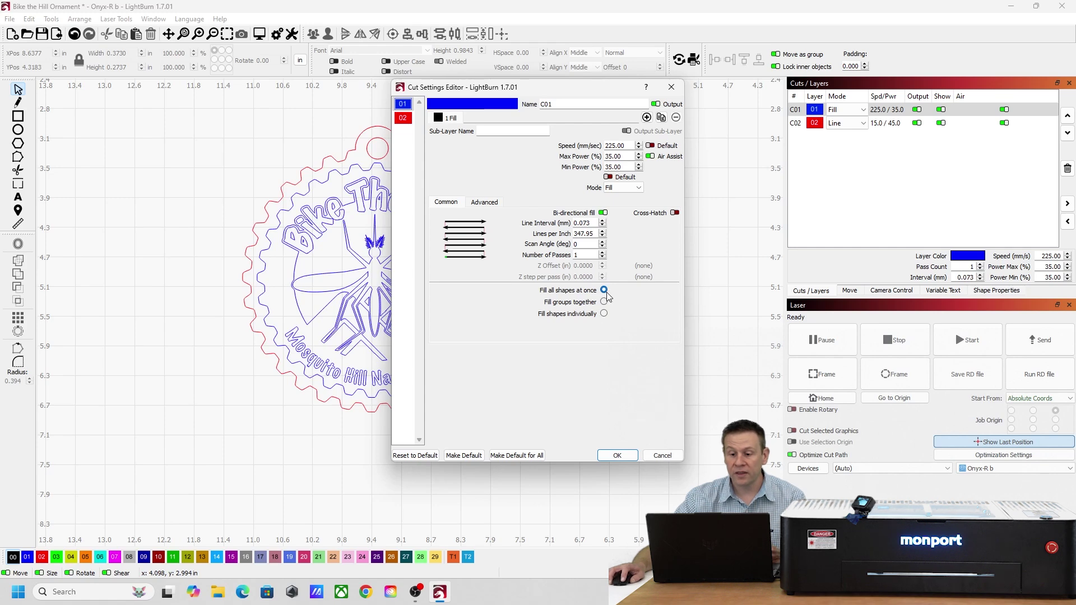
mouse_move(606, 295)
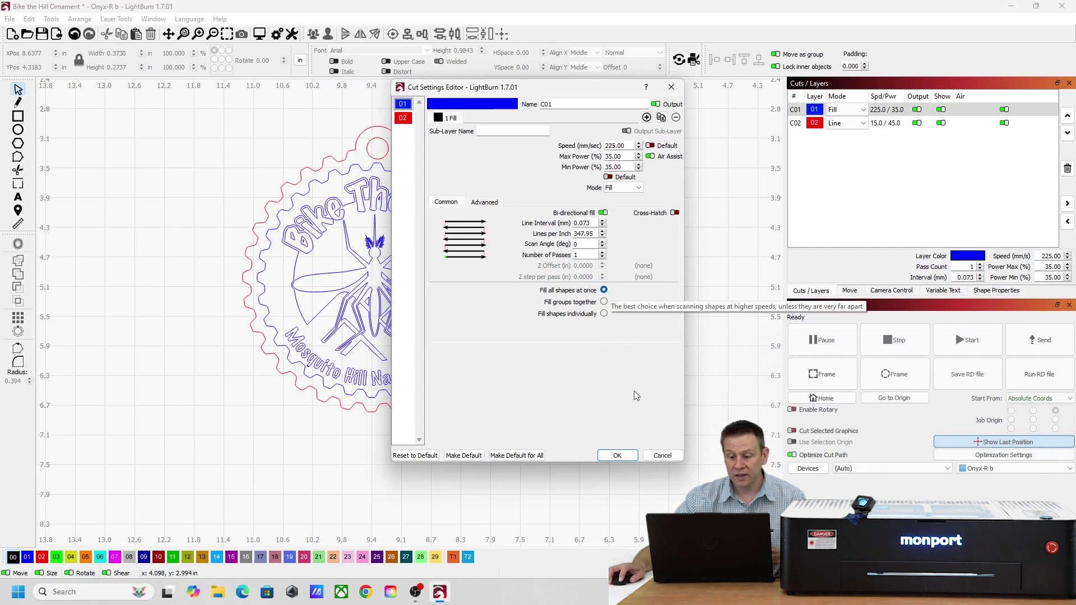
click(616, 456)
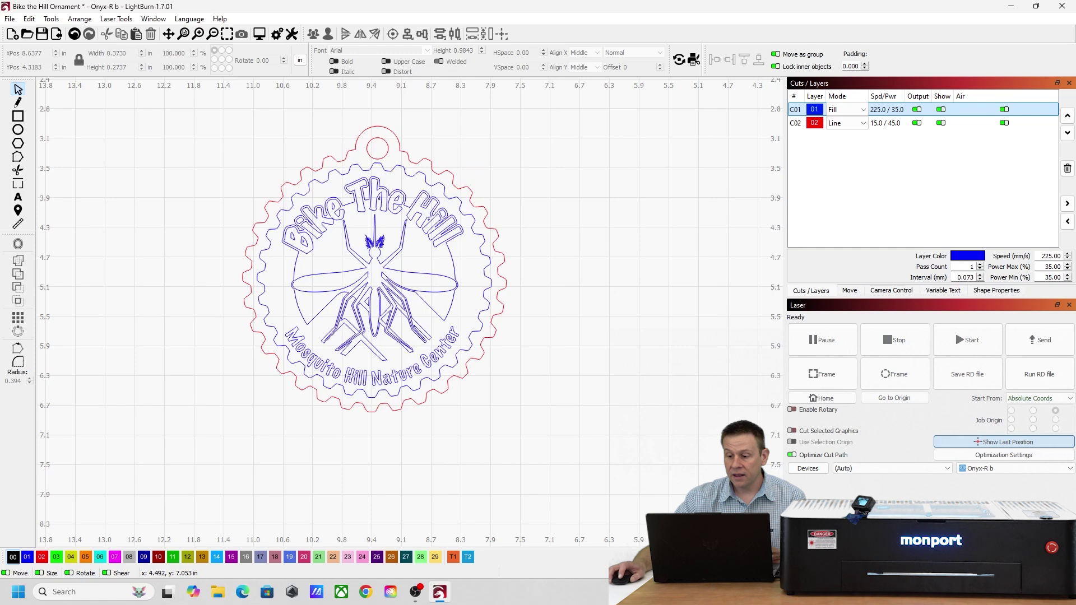
Show the jog controls and zoom out to view the full bed with the ornament
click(850, 291)
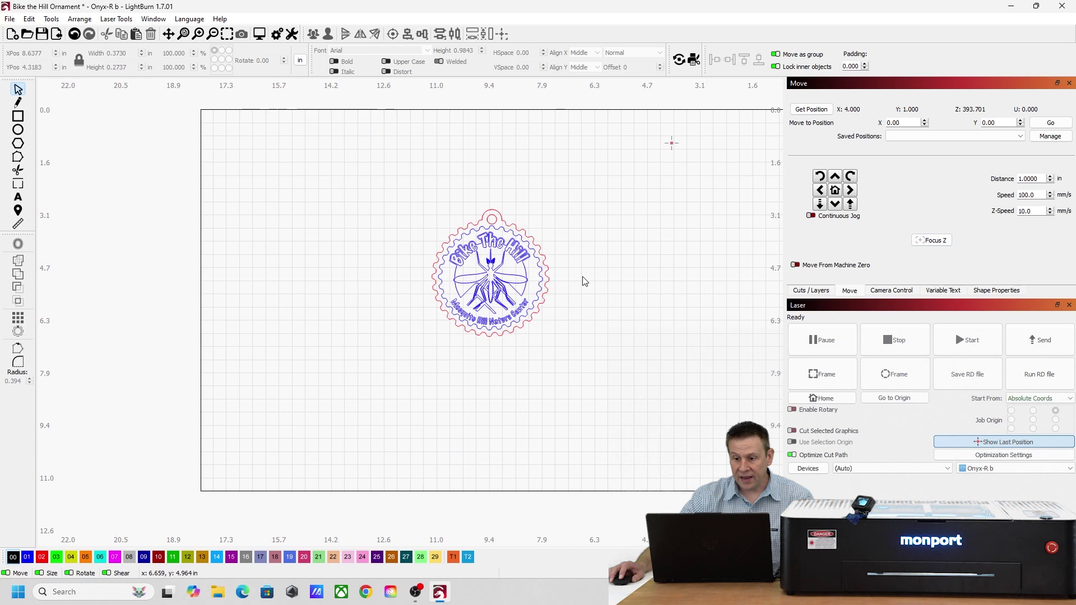
scroll(627, 277, down, 1)
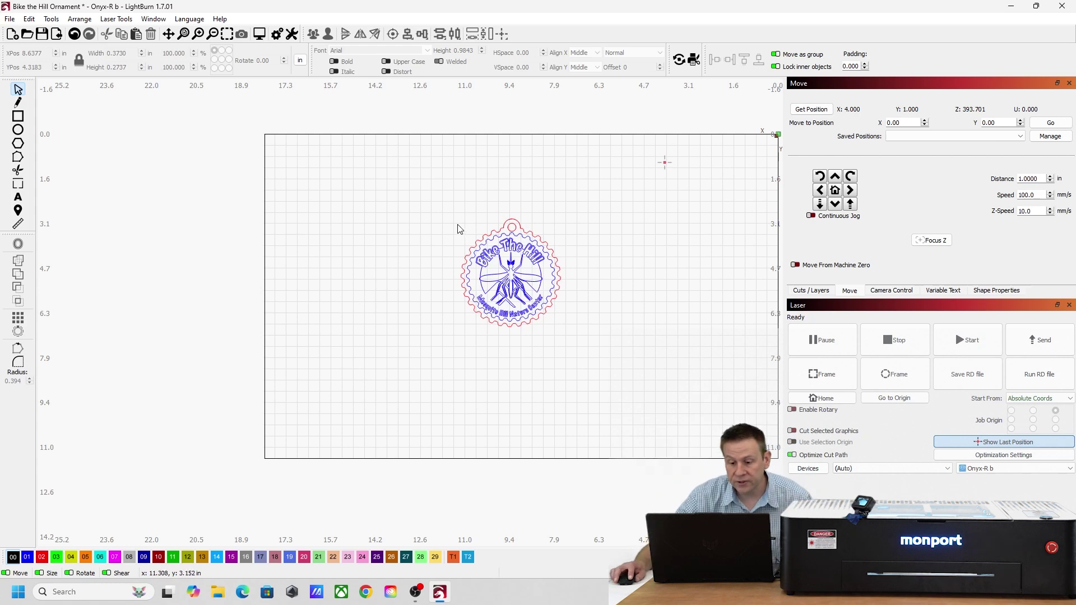
Box-select the whole ornament and drag it up and to the right on the bed
drag(470, 227, 571, 342)
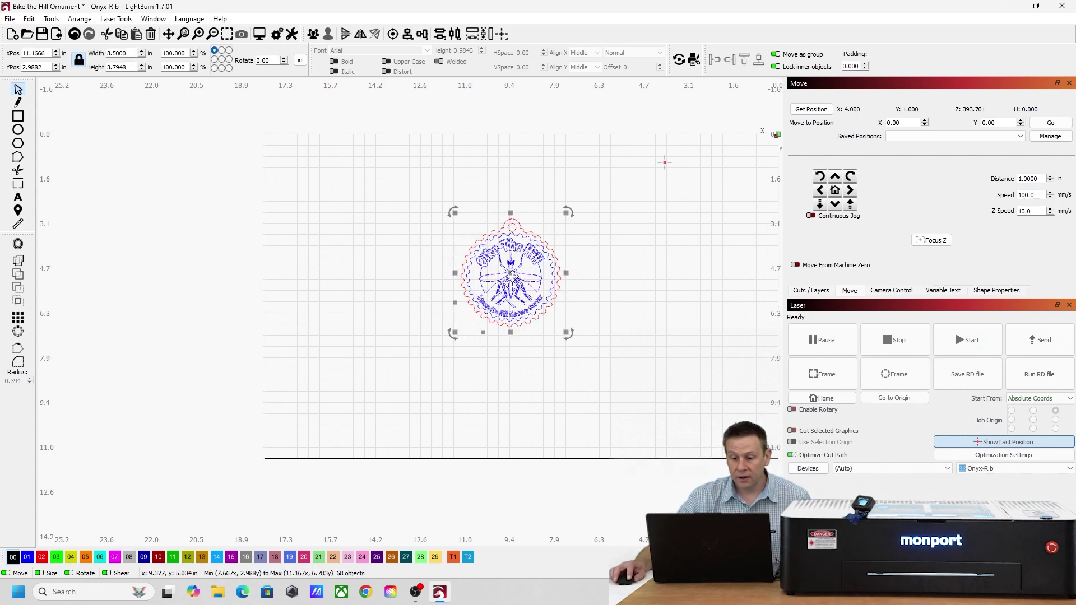
drag(512, 276, 619, 226)
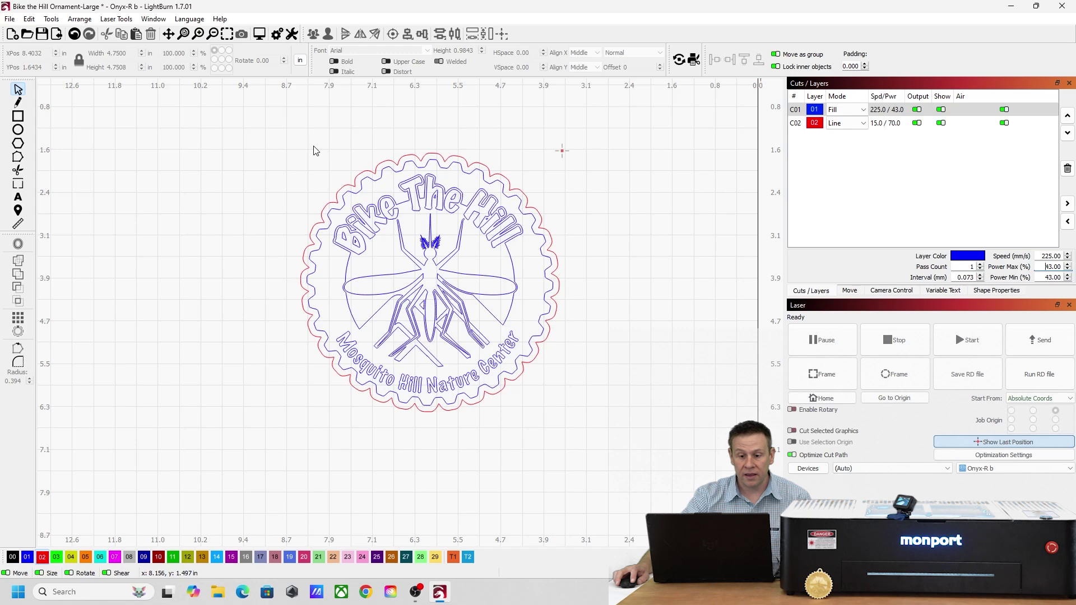
Select all 67 objects and open fill layer C01 (225 mm/s, 43% power, 0.073 interval)
key(ctrl+a)
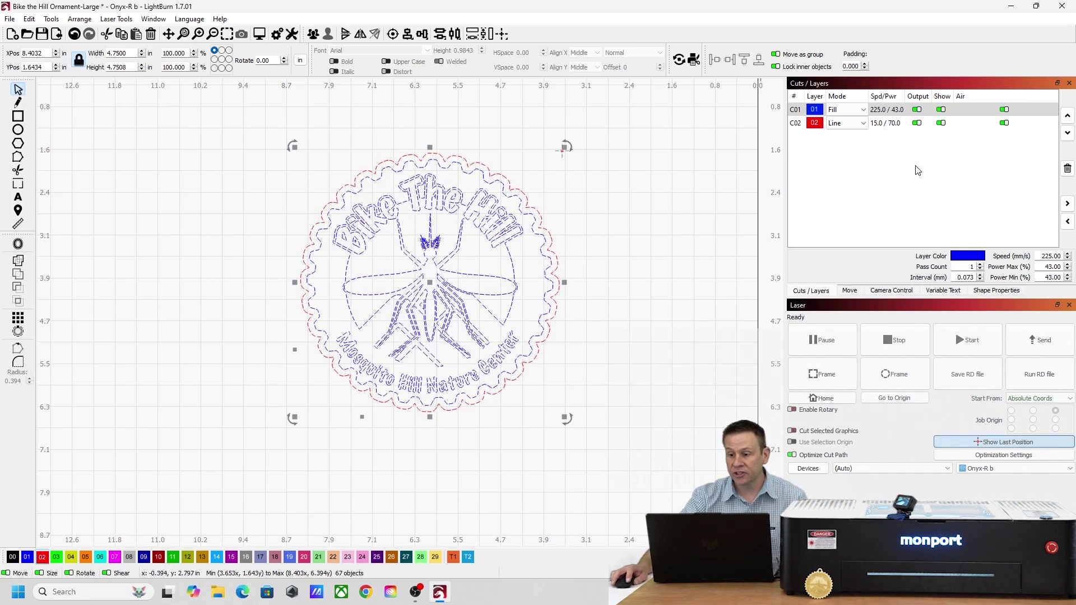
click(892, 111)
double_click(892, 111)
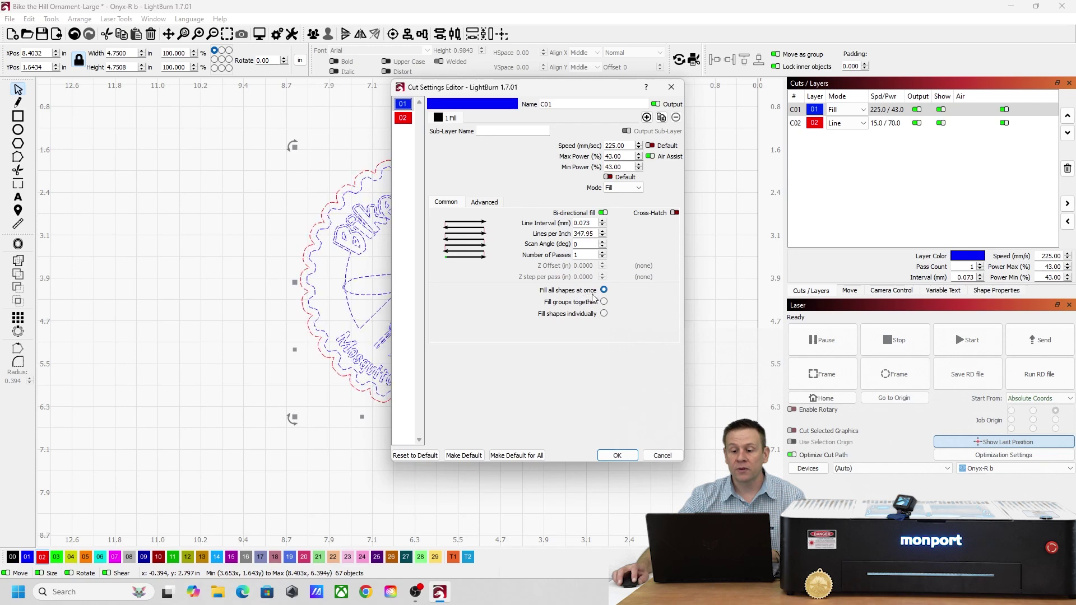
click(617, 455)
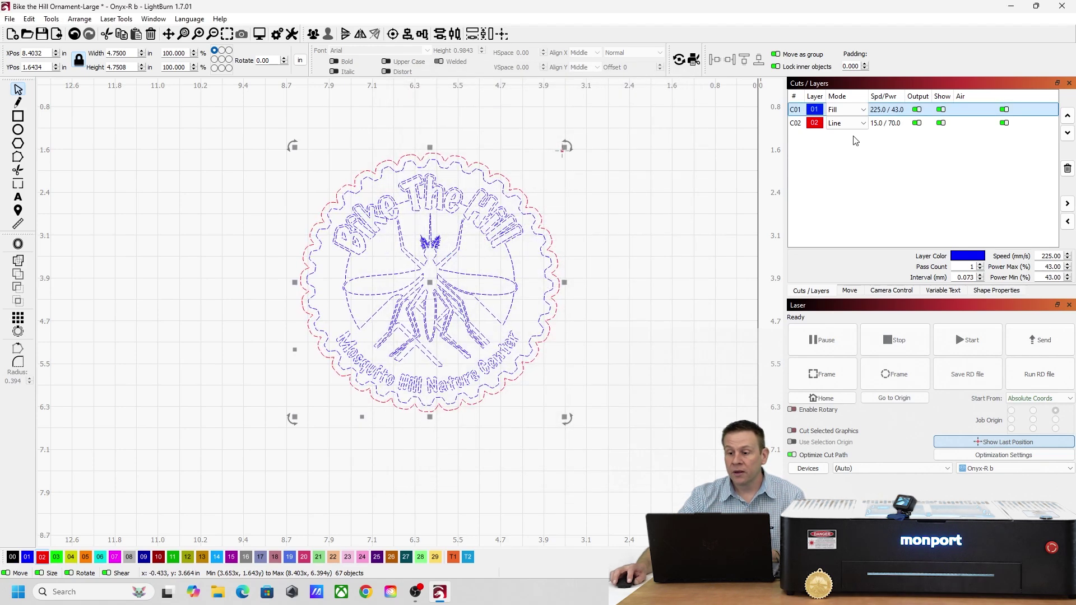
click(640, 235)
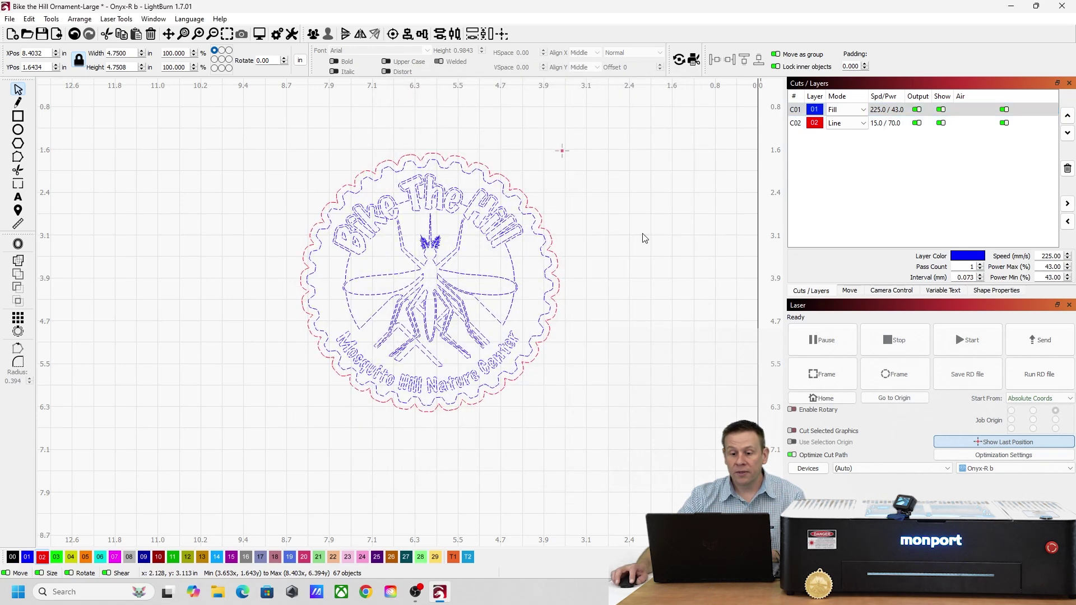
double_click(887, 124)
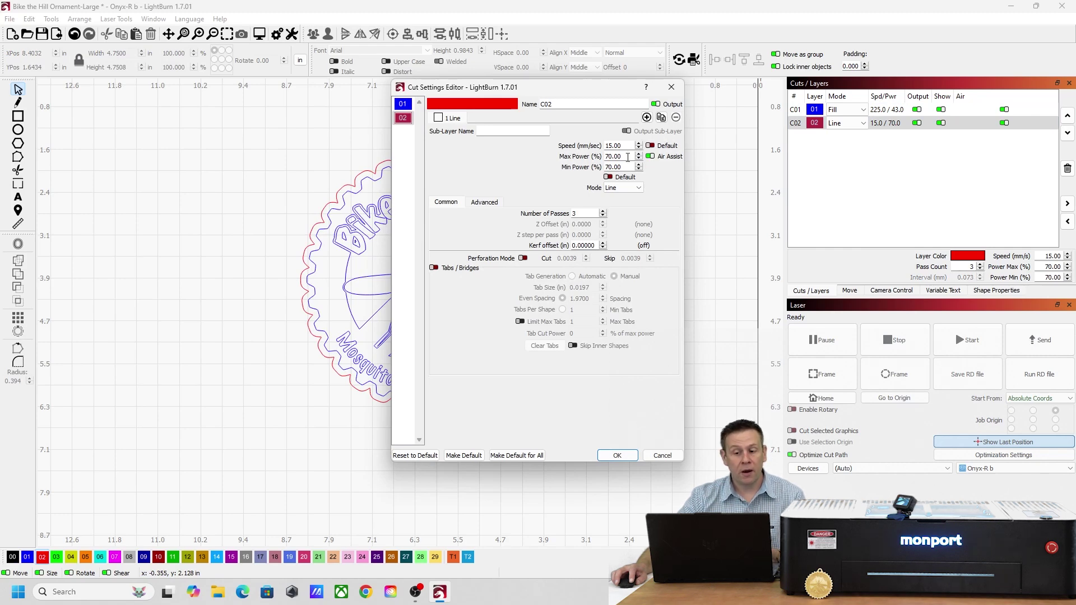
click(672, 87)
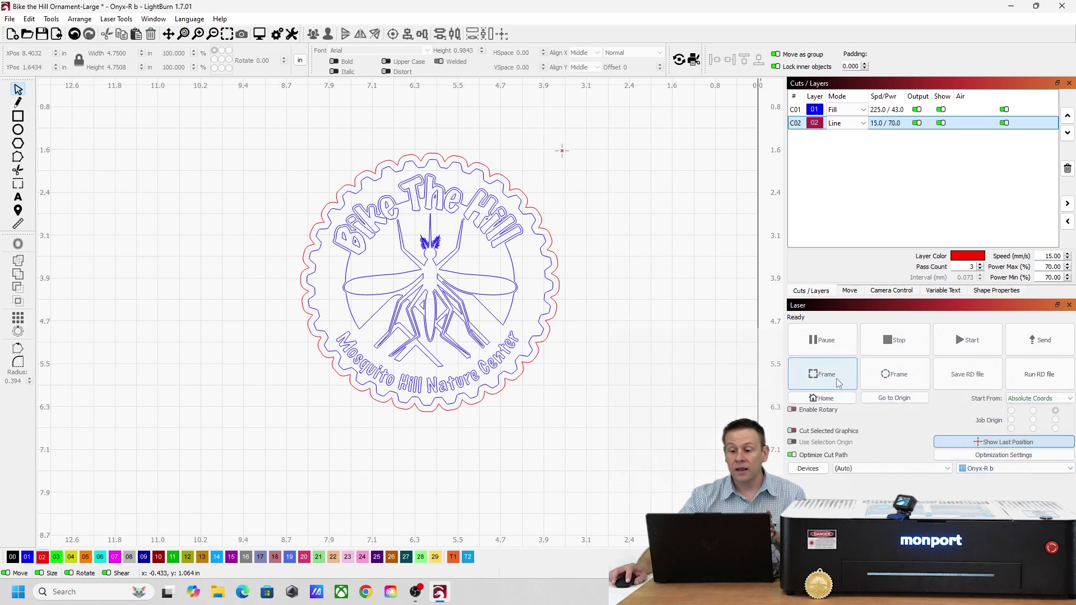
Show the Move controls and frame the large ornament's outer boundary with the beam off
click(851, 294)
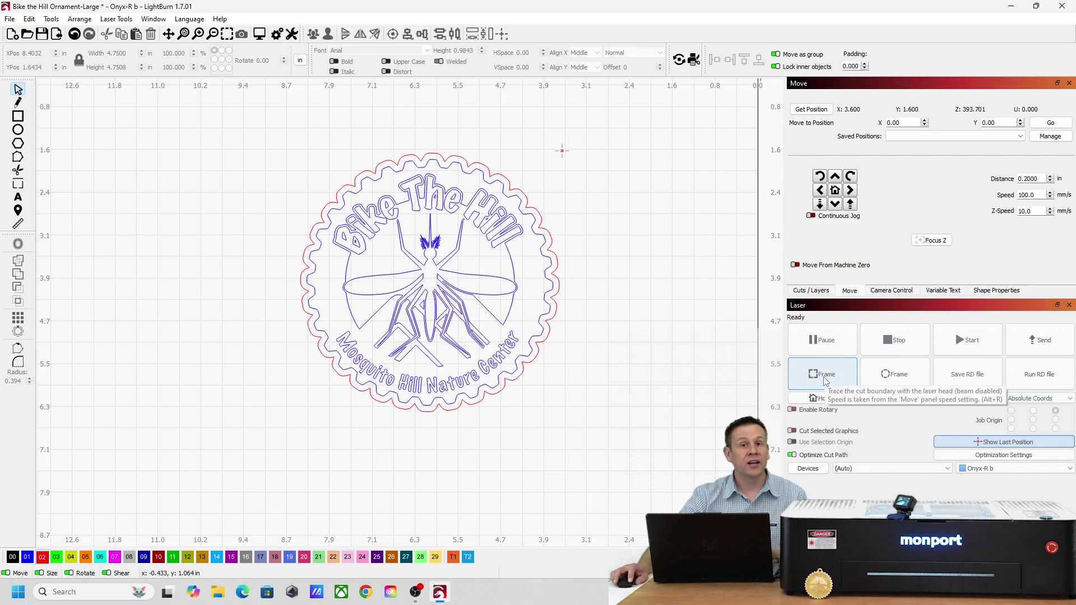
click(826, 374)
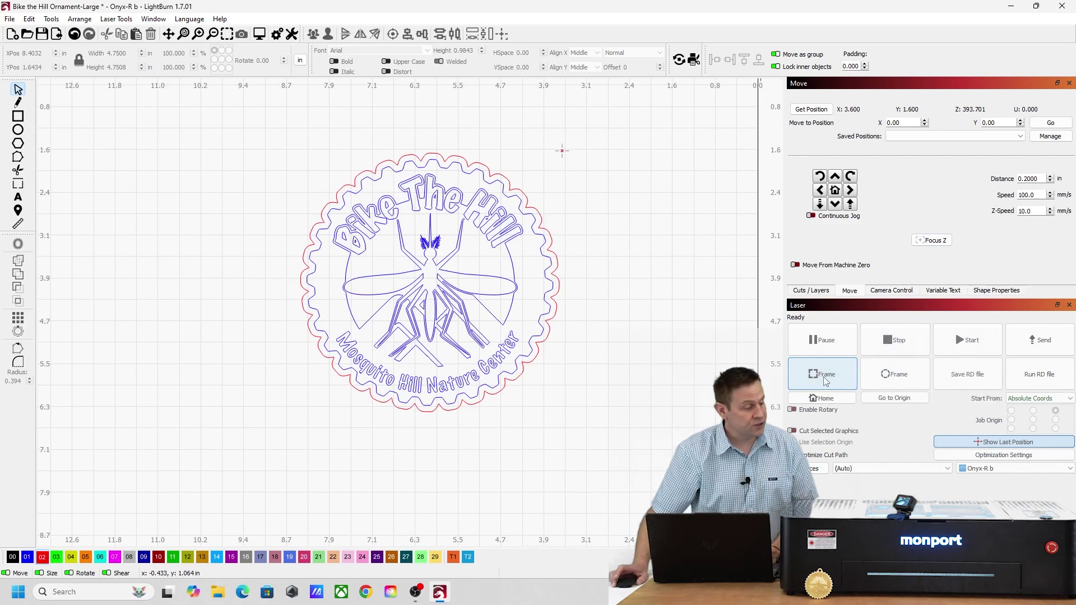